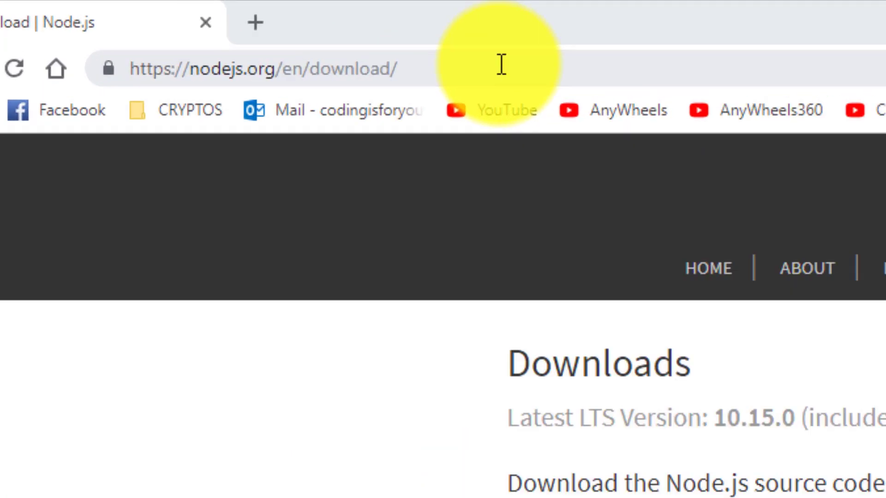
Step: Select the web address of the Node.js download page in Chrome
click(501, 66)
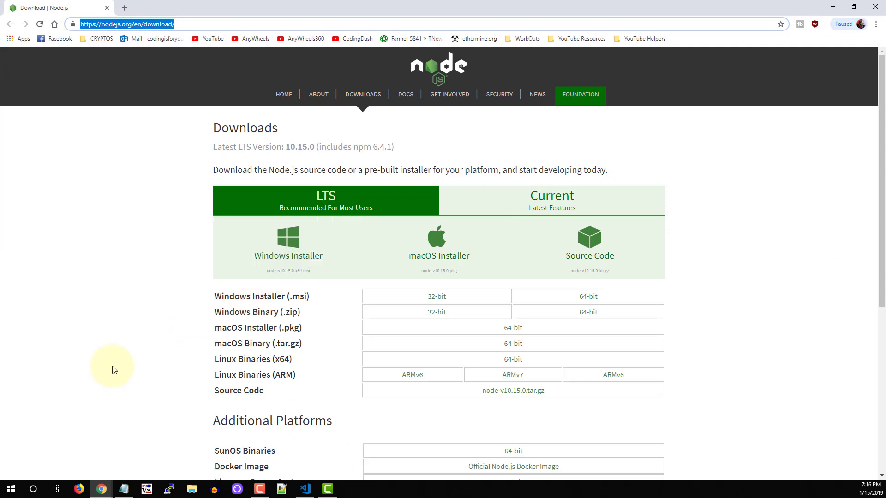
Step: Minimize Chrome and open the Desktop JS folder as the VS Code workspace
click(829, 10)
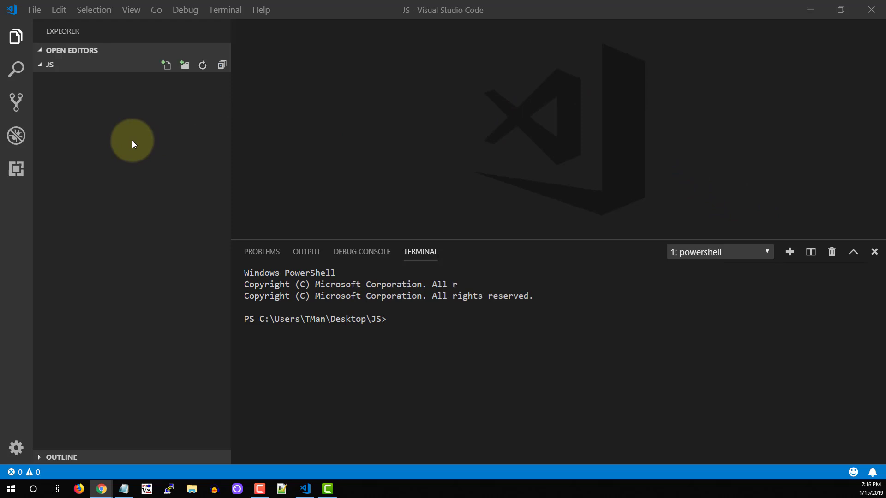
click(34, 10)
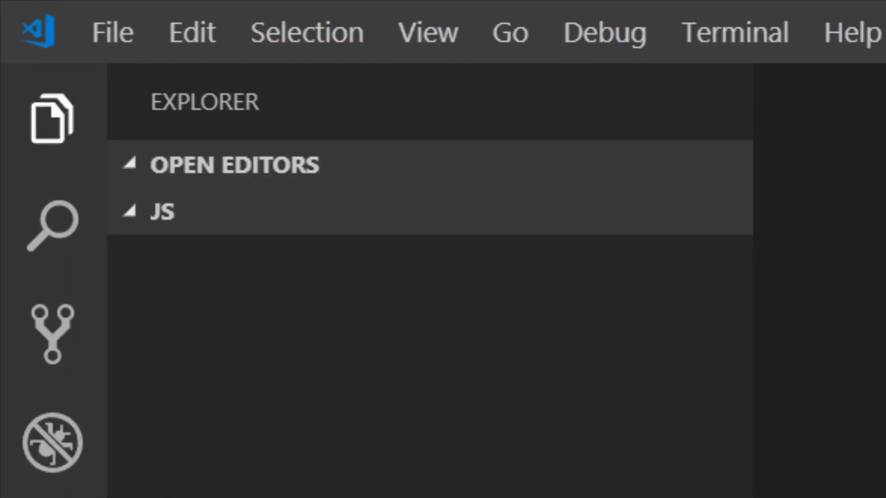
click(94, 38)
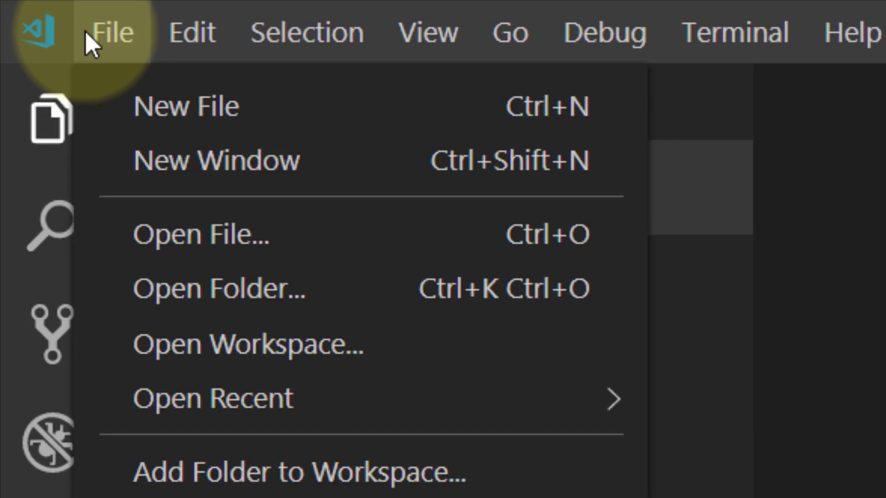
click(326, 288)
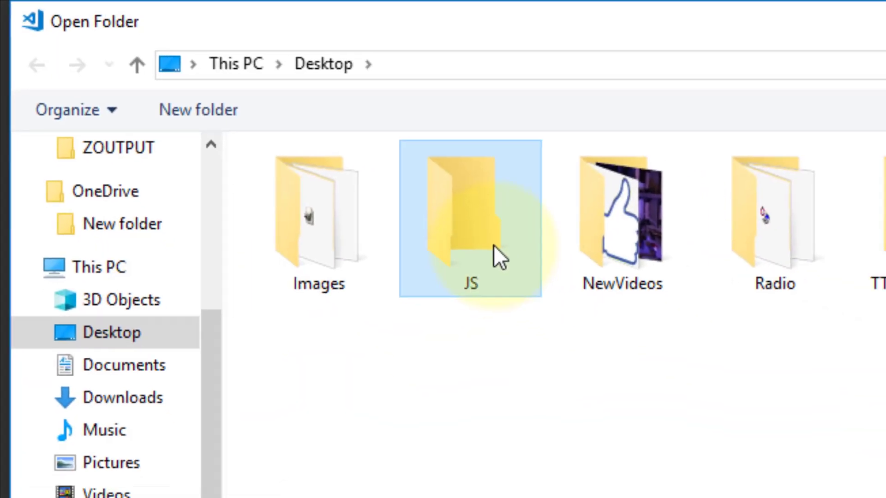
double_click(493, 245)
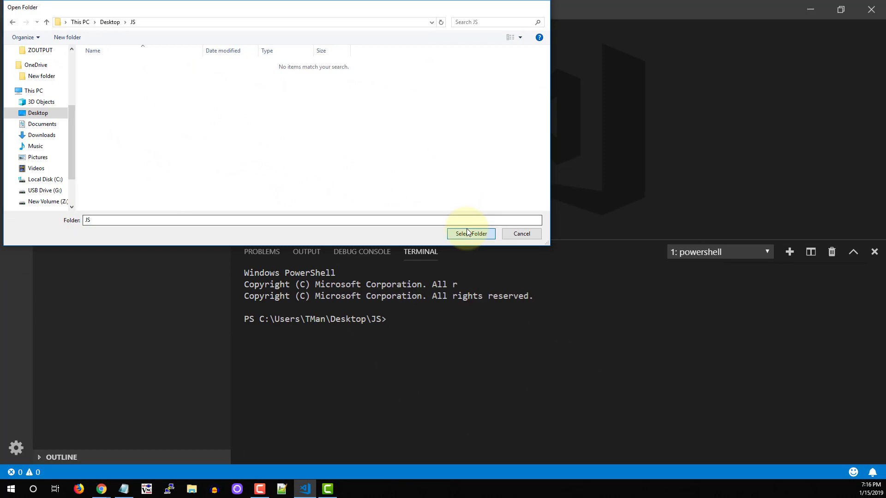
click(470, 234)
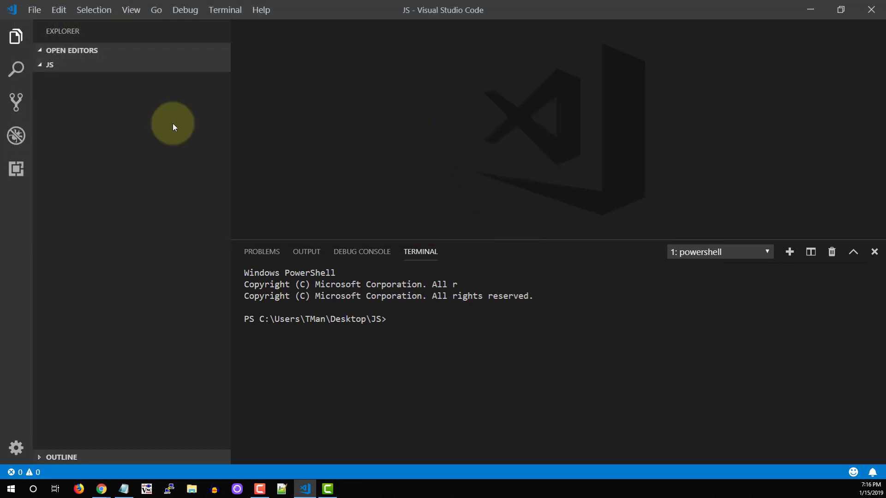
mouse_move(277, 169)
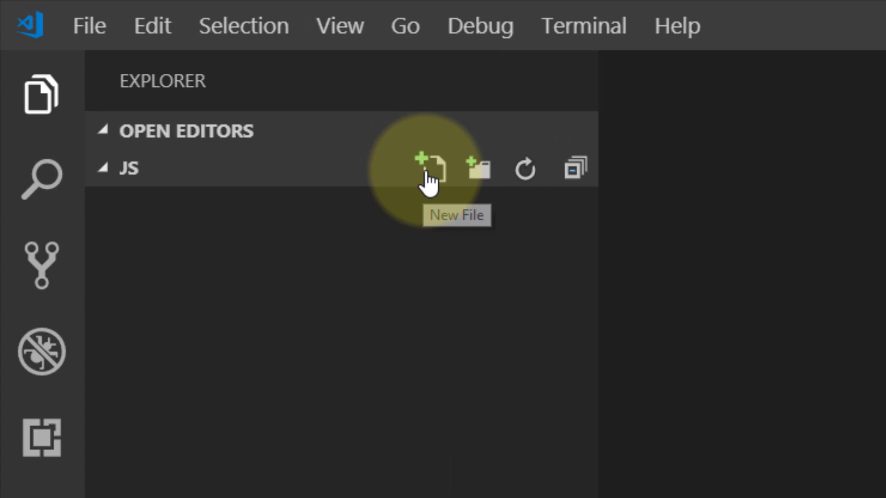
Step: Create test.js containing var msg = "hello world"; and console.log(msg);
click(430, 170)
text(tes)
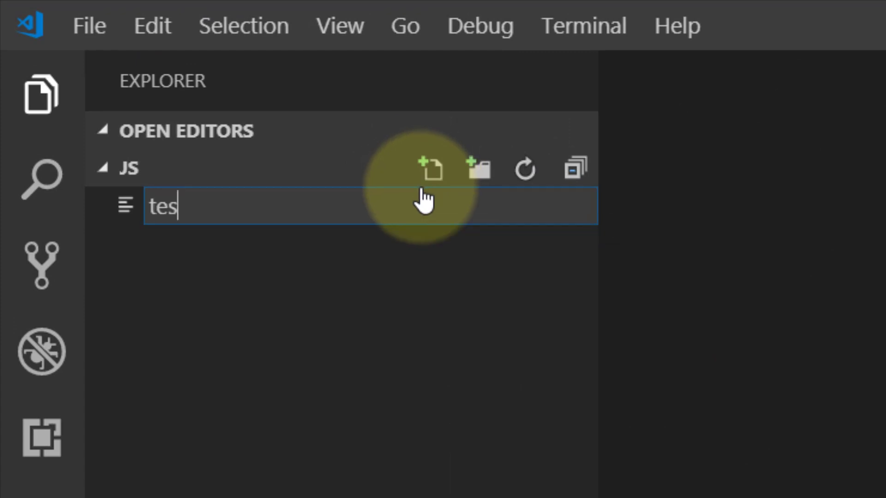
text(t.js)
key(Return)
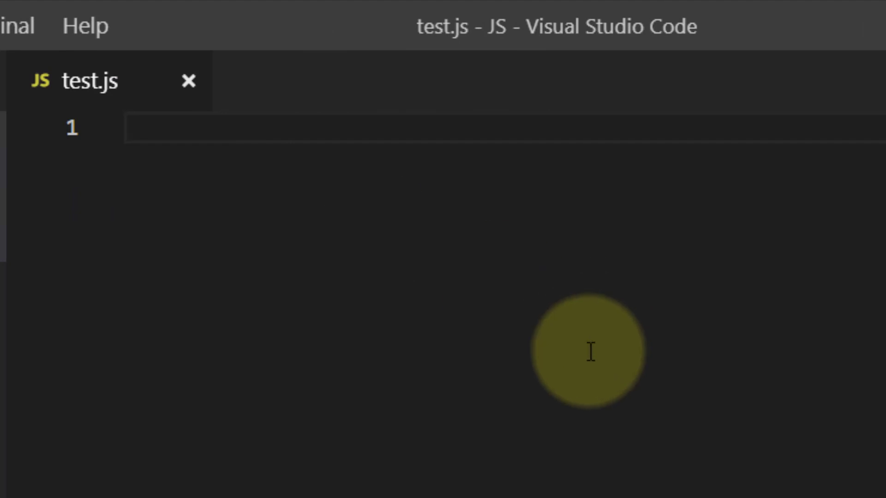
text(va)
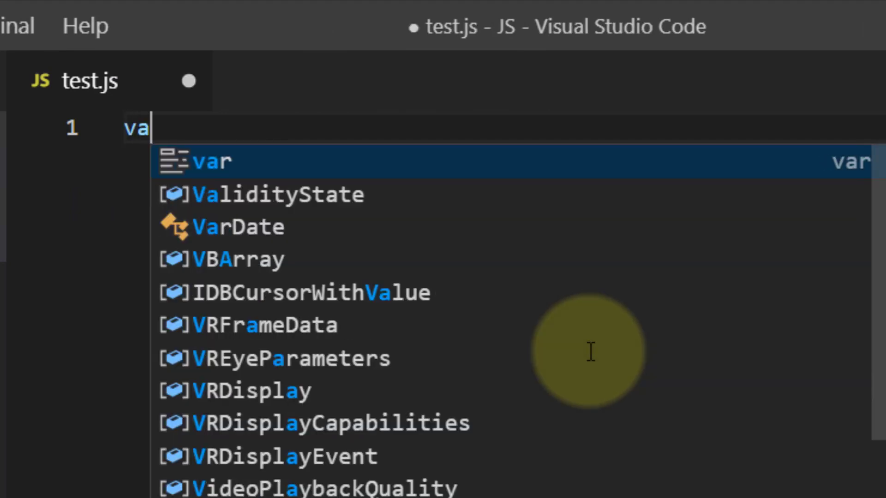
text(r msg)
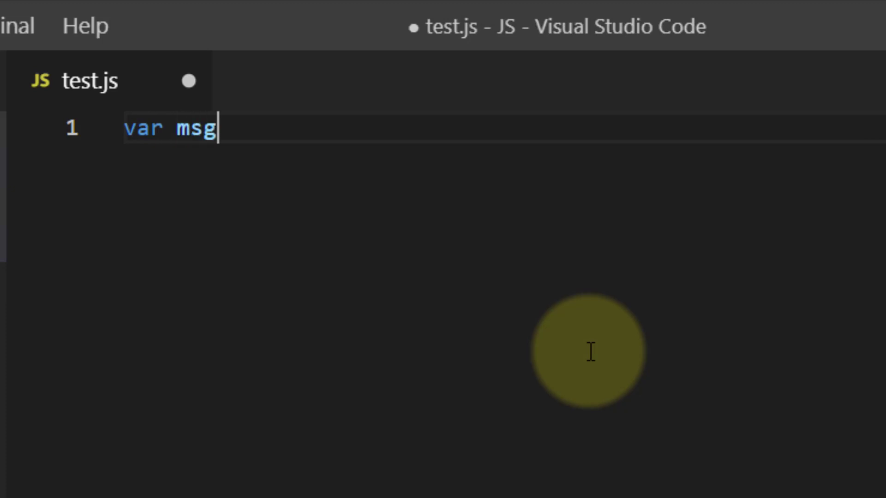
text( = "he)
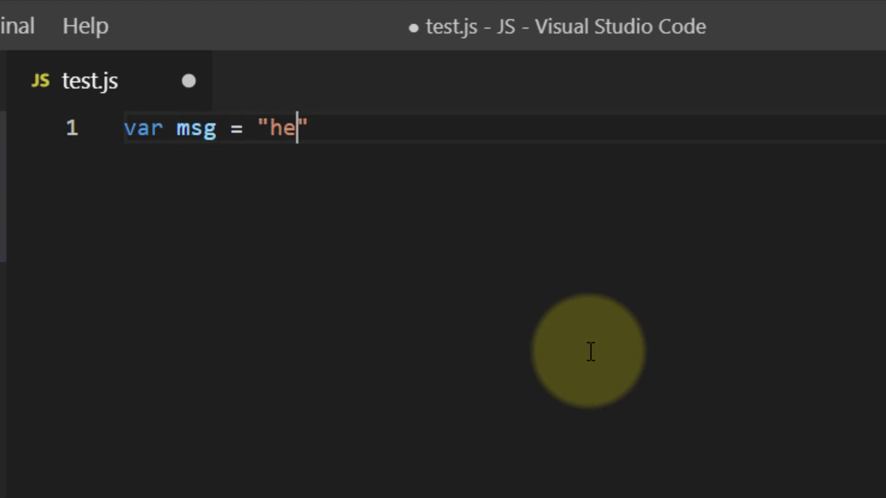
text(llo world)
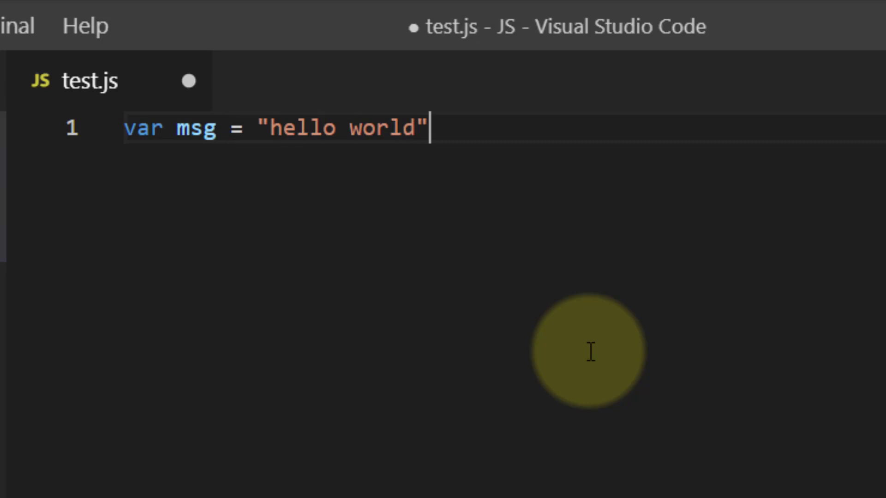
text(;)
key(Return)
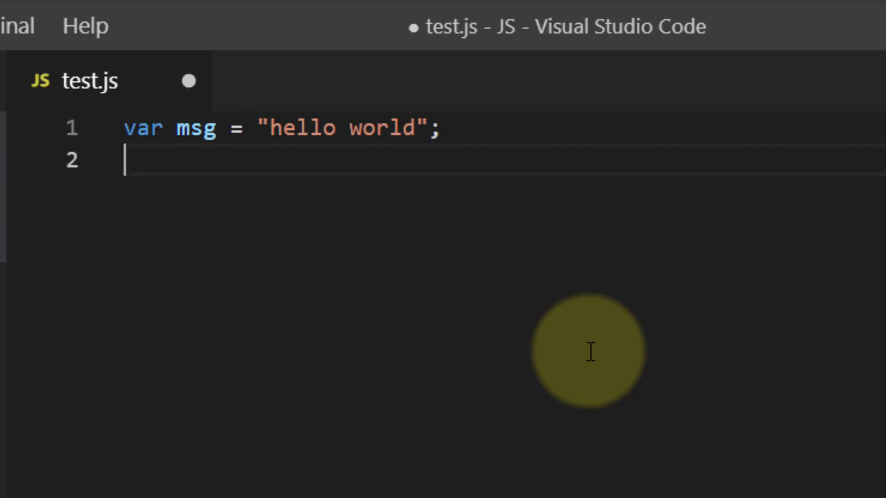
text(console)
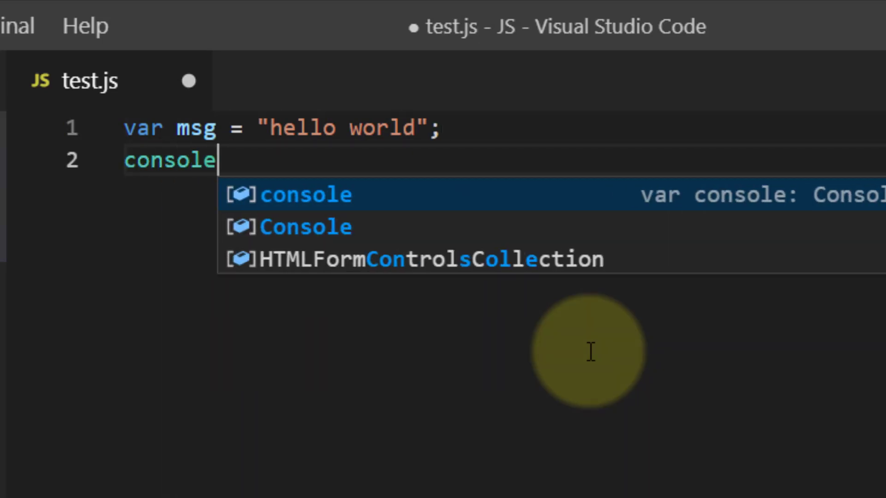
text(.l)
key(Tab)
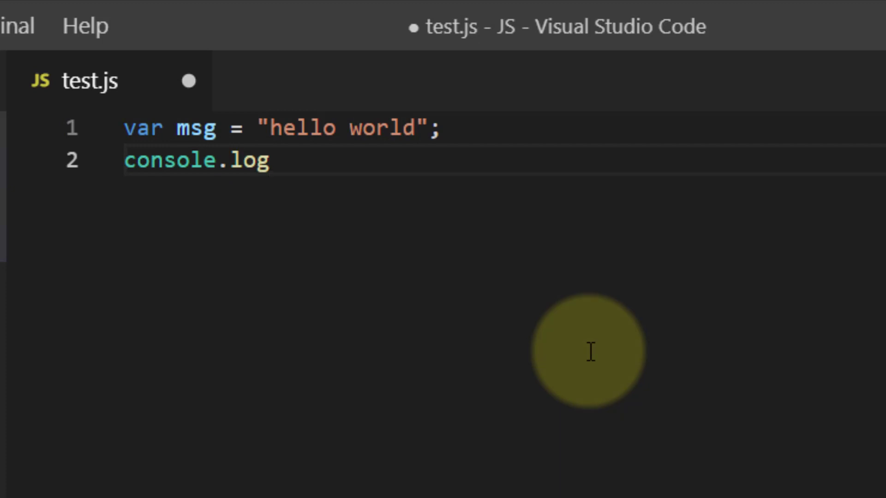
text((msg)
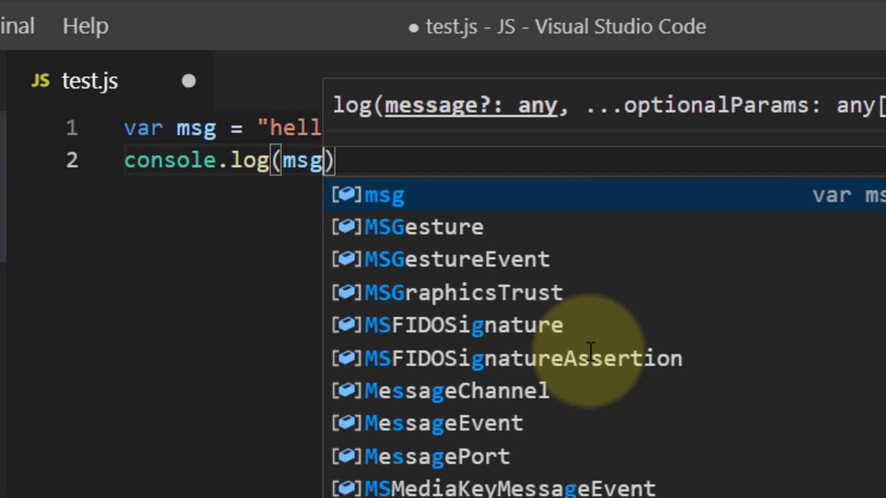
text())
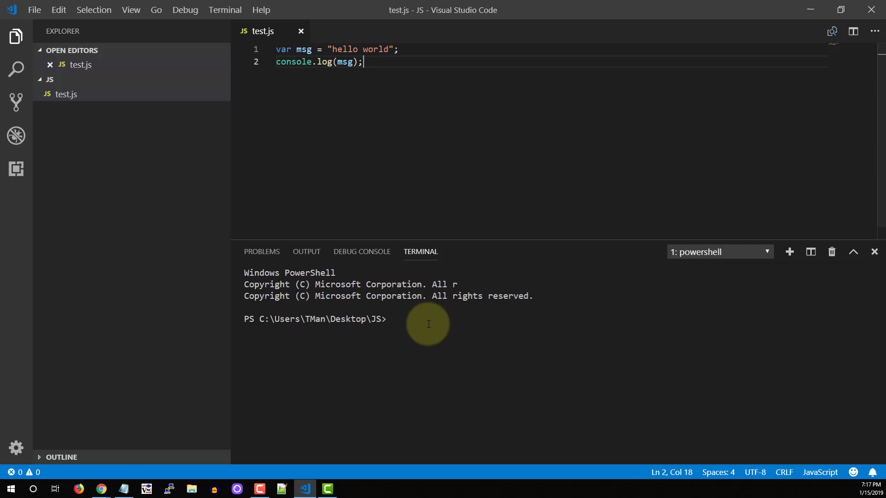
Step: Run 'node test.js' in the integrated terminal and highlight the hello world output
click(429, 325)
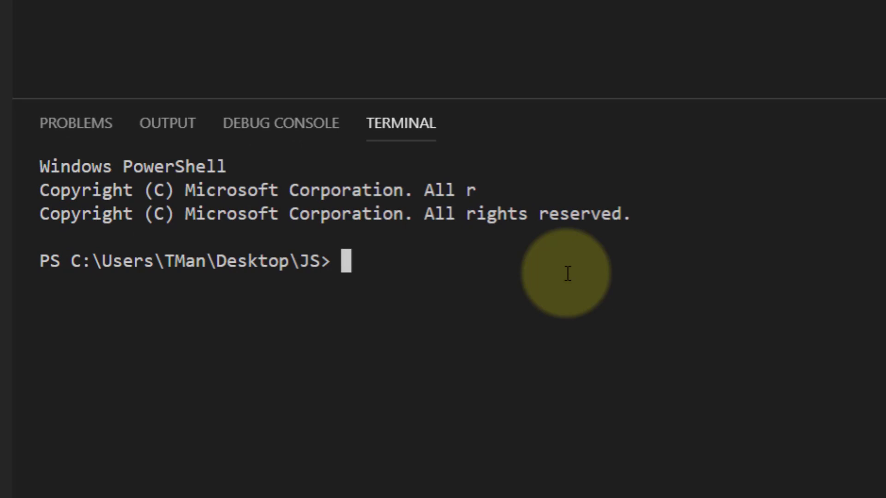
text(node )
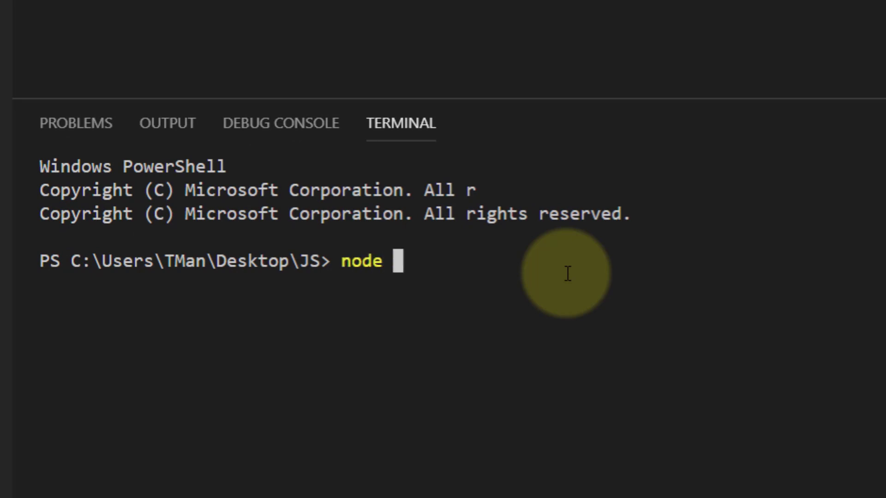
text(t)
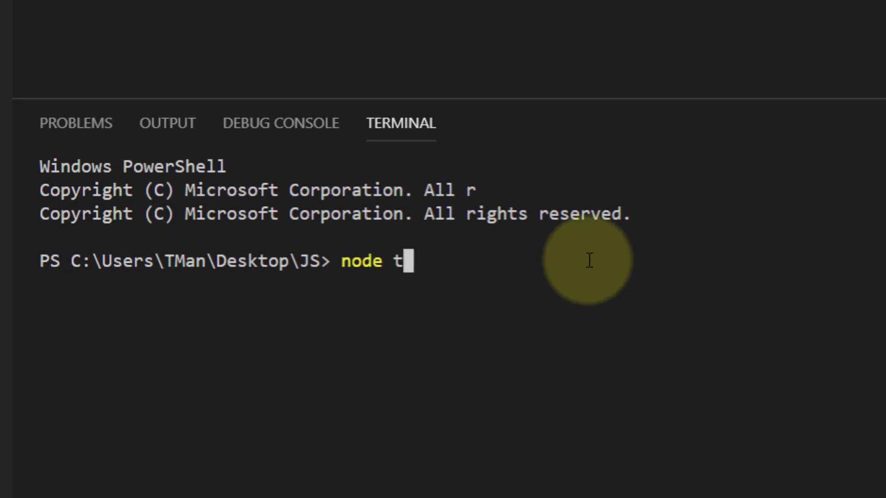
text(est.js)
key(Return)
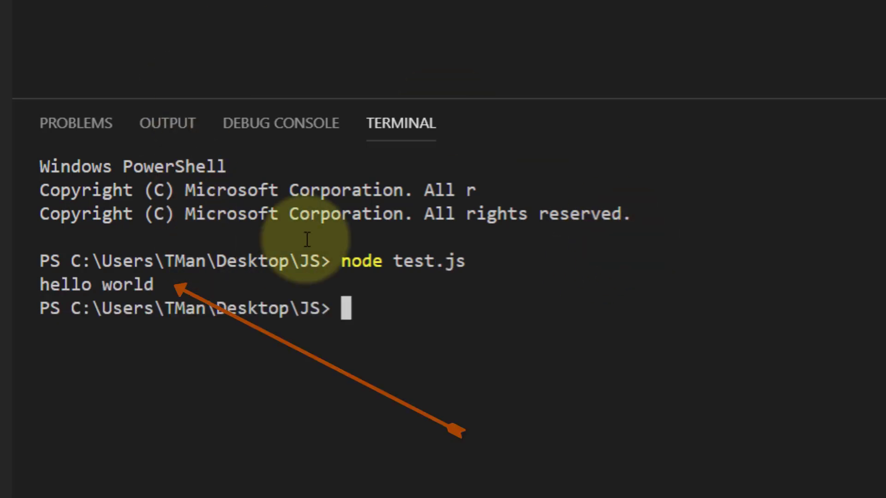
drag(196, 285, 26, 297)
click(475, 322)
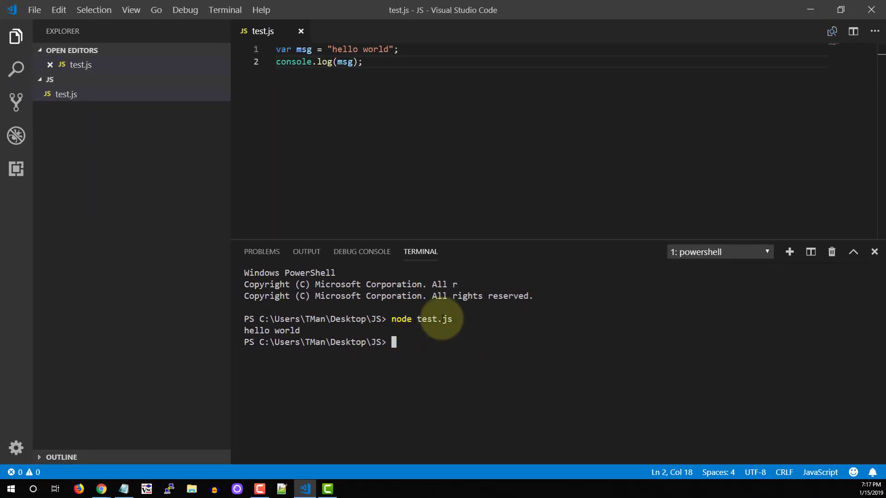
Step: Add a breakpoint on line 1 and view the debug configurations list
click(236, 55)
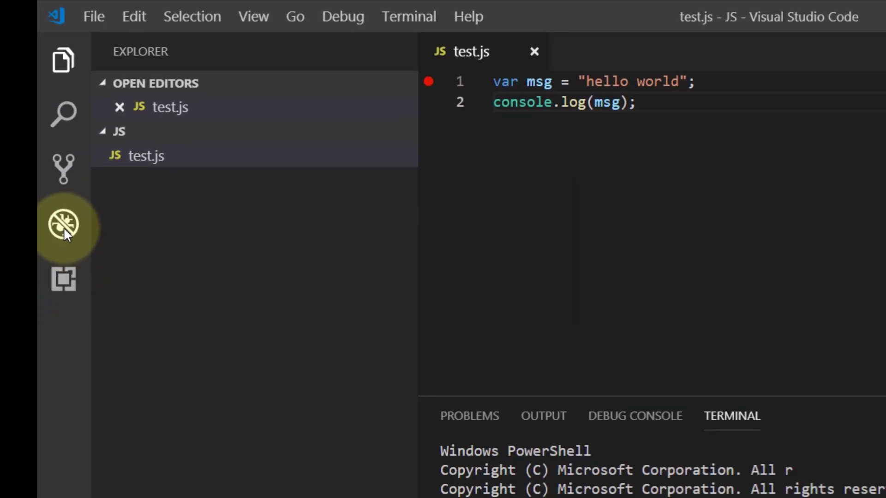
click(63, 225)
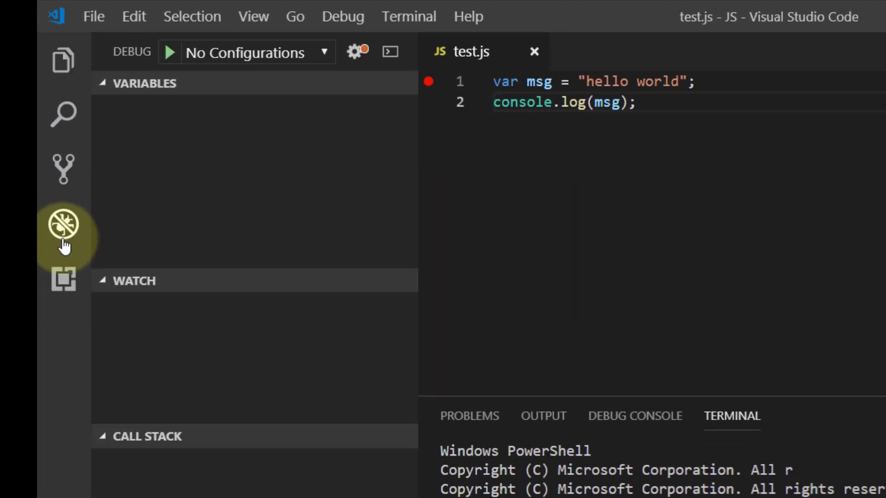
click(322, 53)
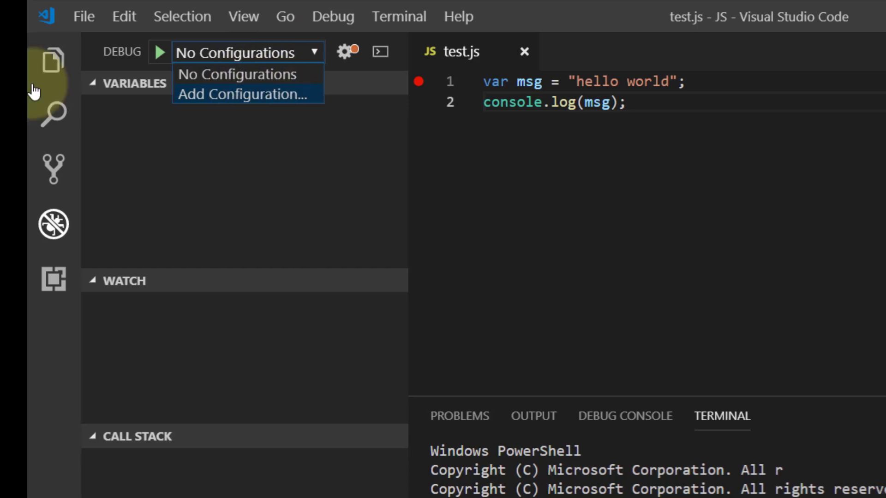
Step: Toggle the Explorer sidebar, return to Debug, and choose Add Configuration
click(28, 60)
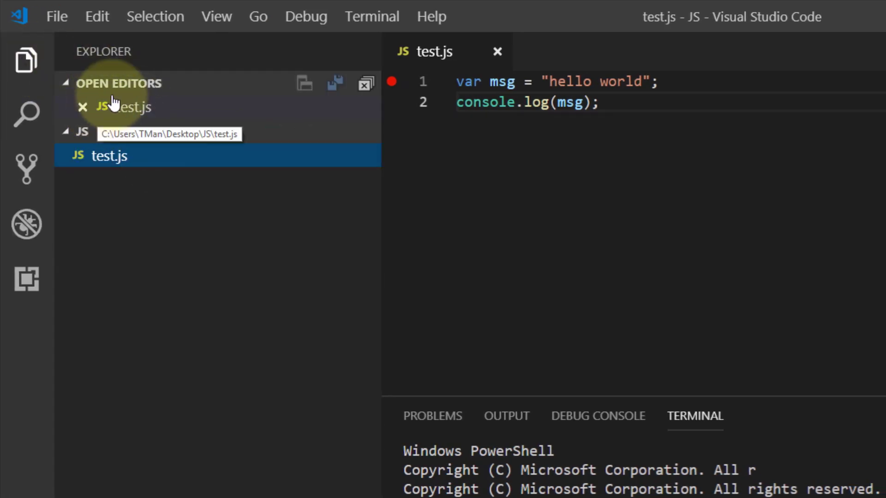
click(26, 61)
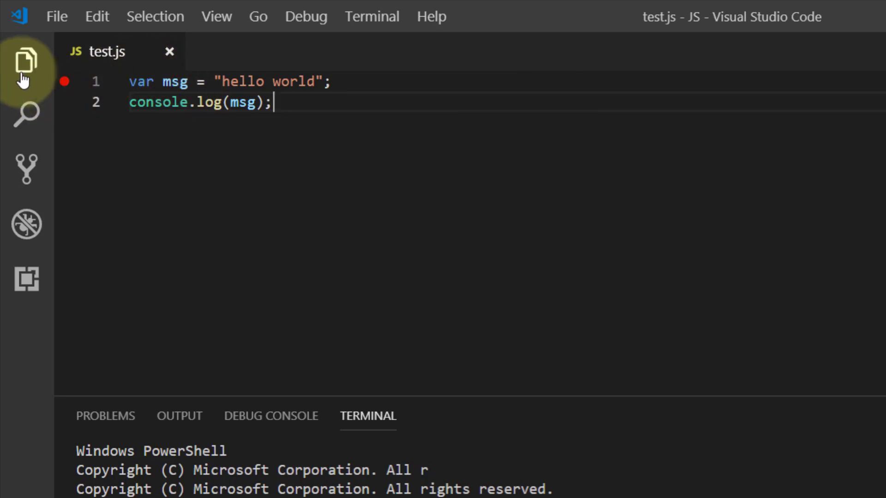
click(26, 61)
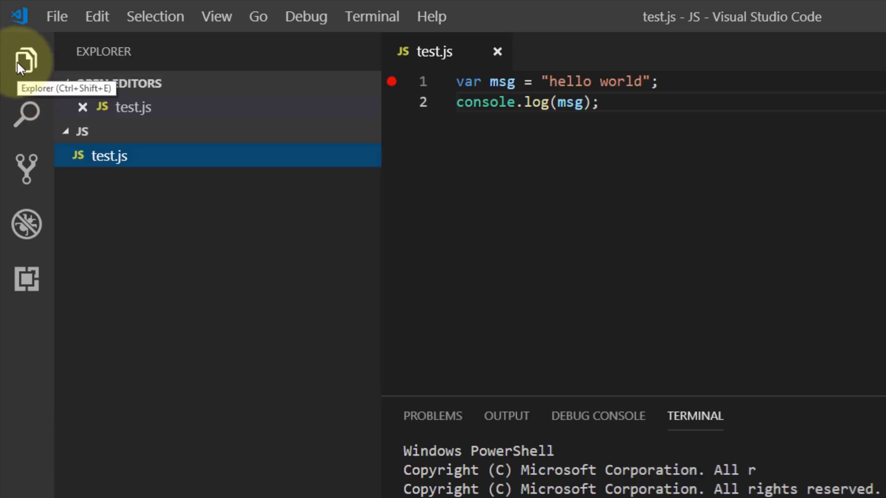
click(26, 224)
click(286, 54)
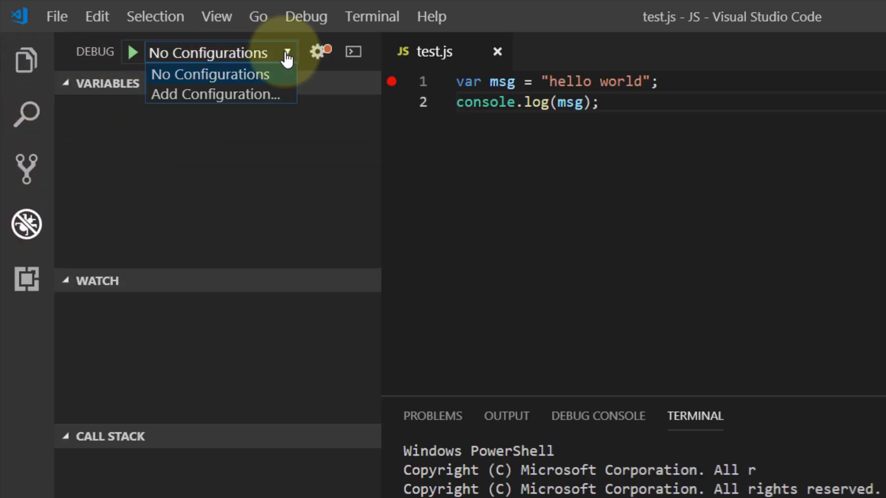
click(217, 96)
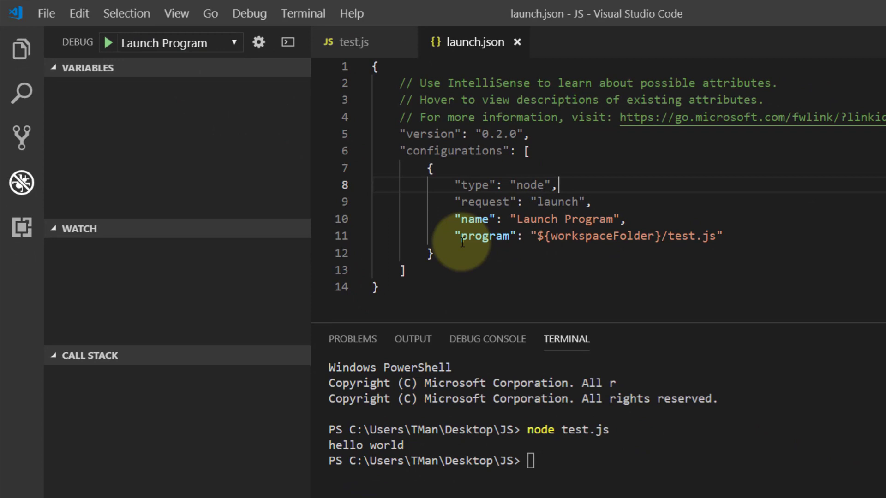
Step: Inspect the Launch Program path ${workspaceFolder}/test.js in launch.json, then close launch.json
drag(436, 227, 504, 228)
drag(573, 228, 696, 228)
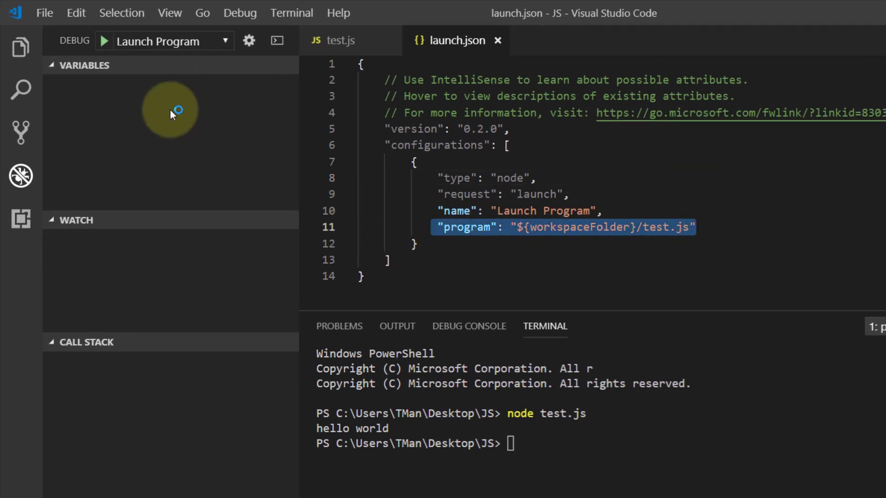
click(229, 43)
click(748, 226)
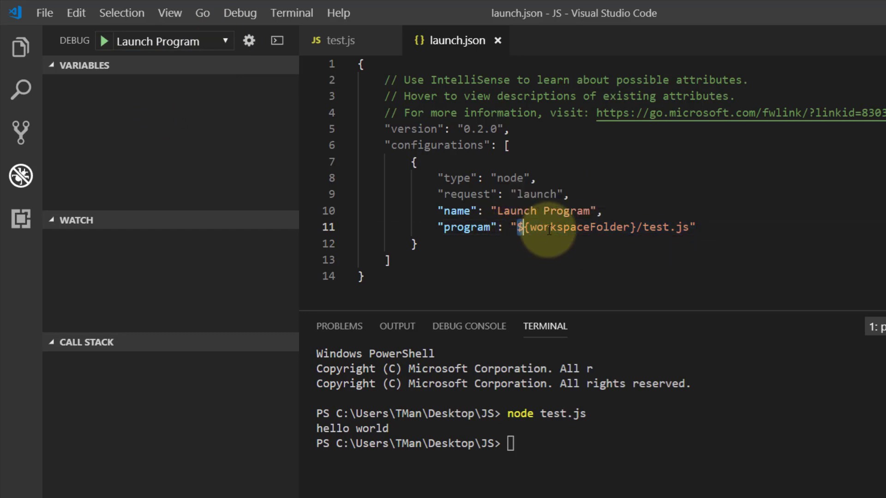
drag(517, 227, 692, 229)
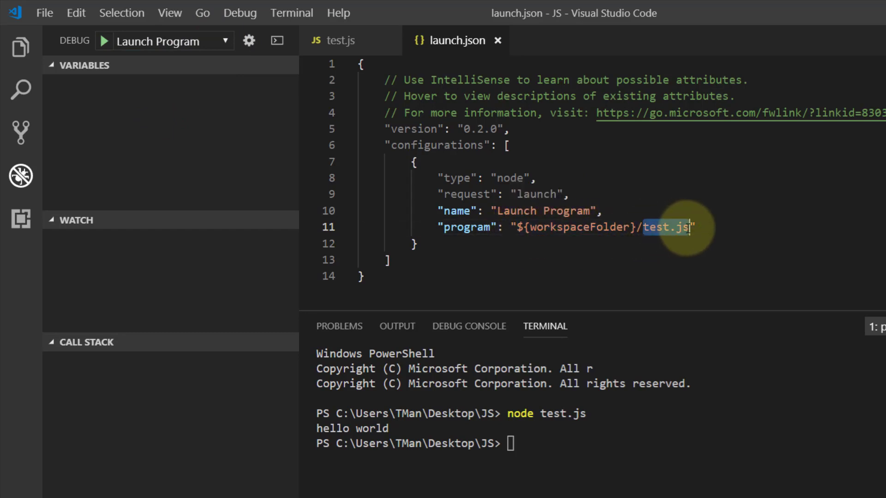
click(724, 194)
mouse_move(170, 65)
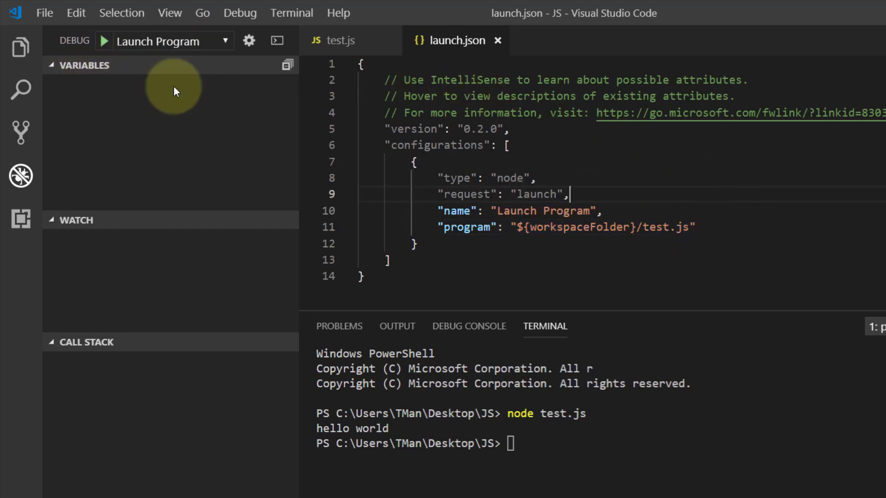
click(498, 41)
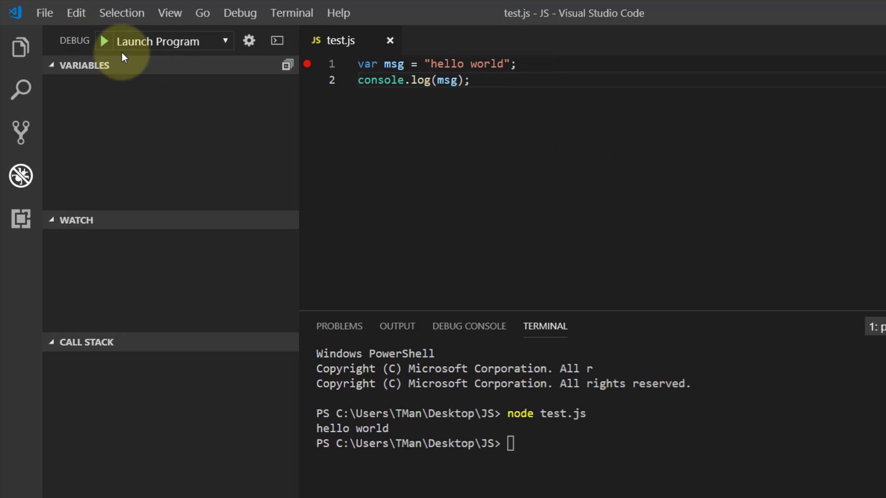
Step: Debug test.js with Launch Program, step over both lines, then stop the session
click(104, 42)
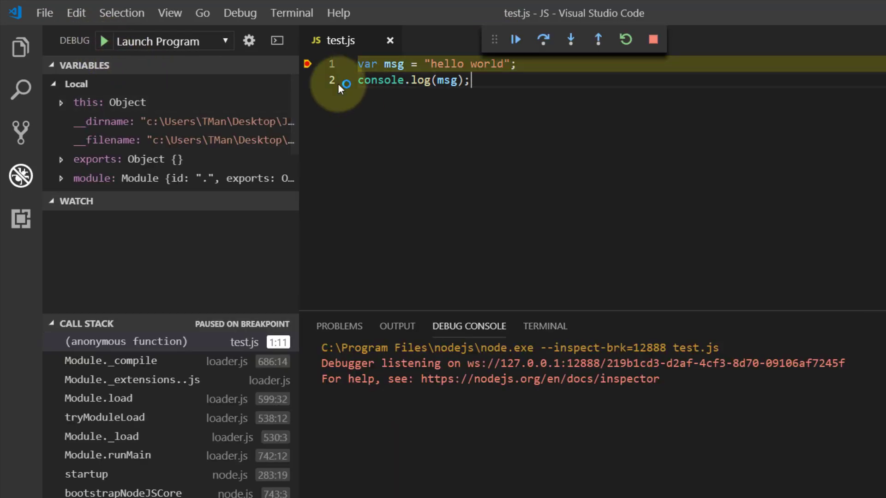
click(543, 41)
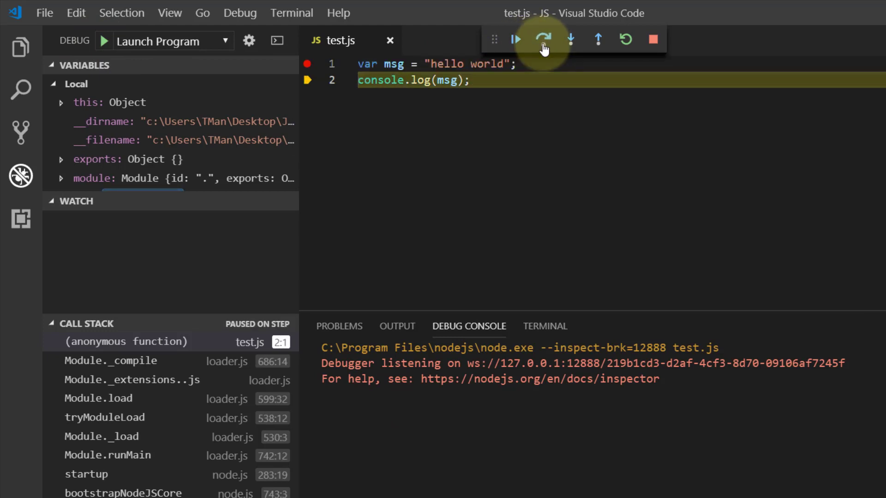
click(544, 43)
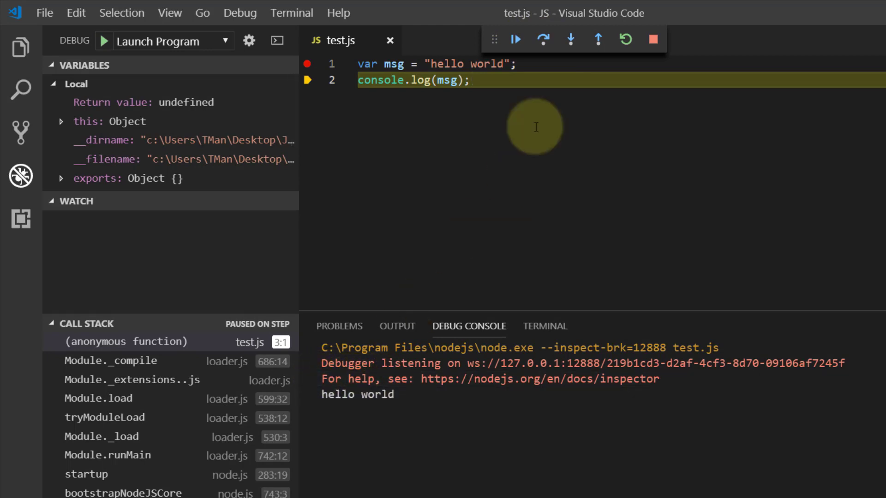
click(516, 41)
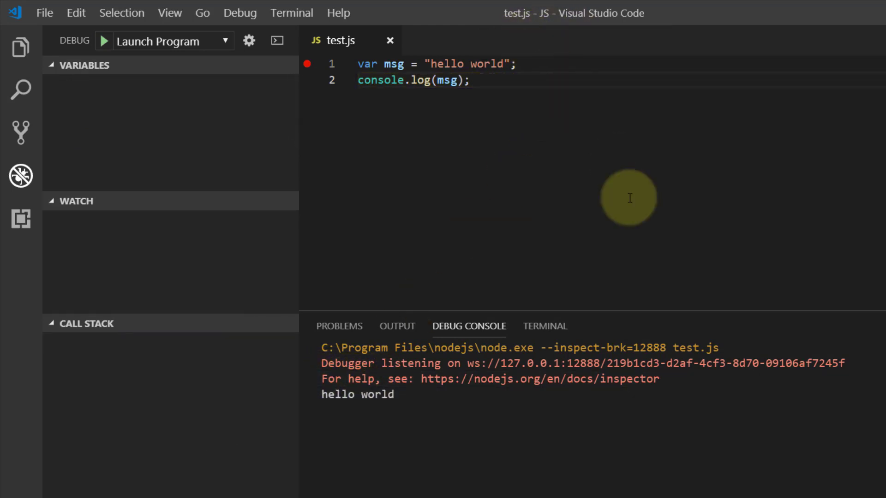